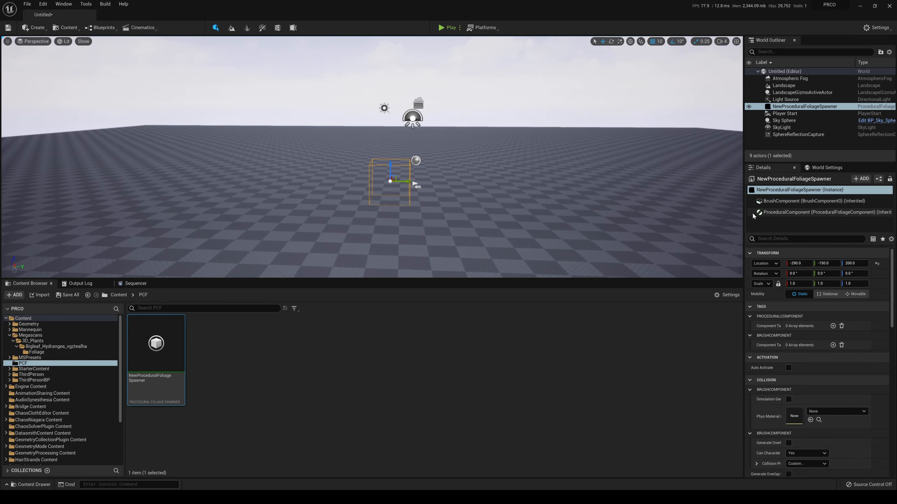
- Scale up the NewProceduralFoliageSpawner volume, setting its X and Y scale to 50
key("Tab")
key("Tab")
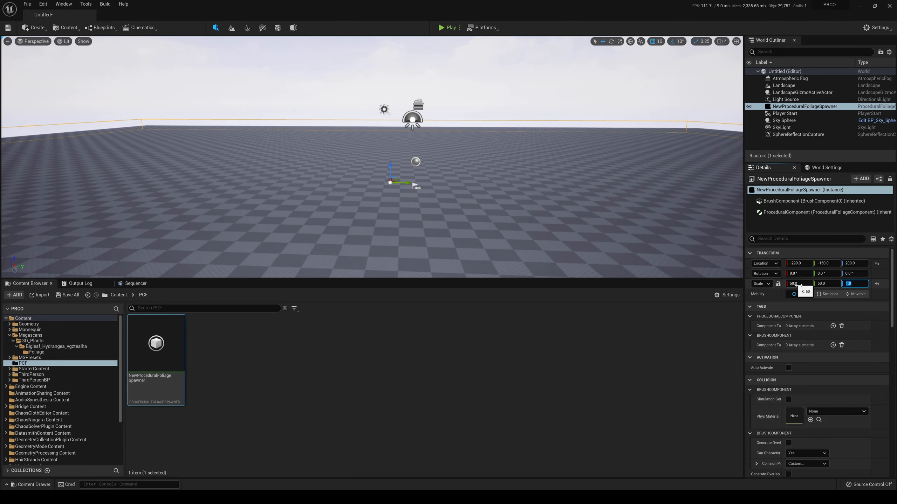
key("Return")
right_click_drag(520, 237, 483, 237)
- Resimulate the spawner volume's ProceduralComponent to scatter the hydrangea foliage over the landscape, and look over the distribution
left_click(811, 212)
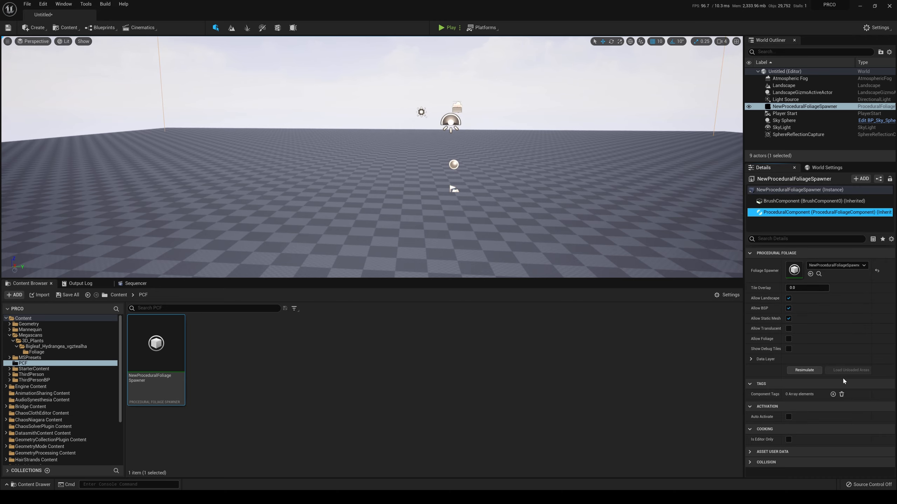
left_click(809, 372)
right_click_drag(409, 208, 381, 195)
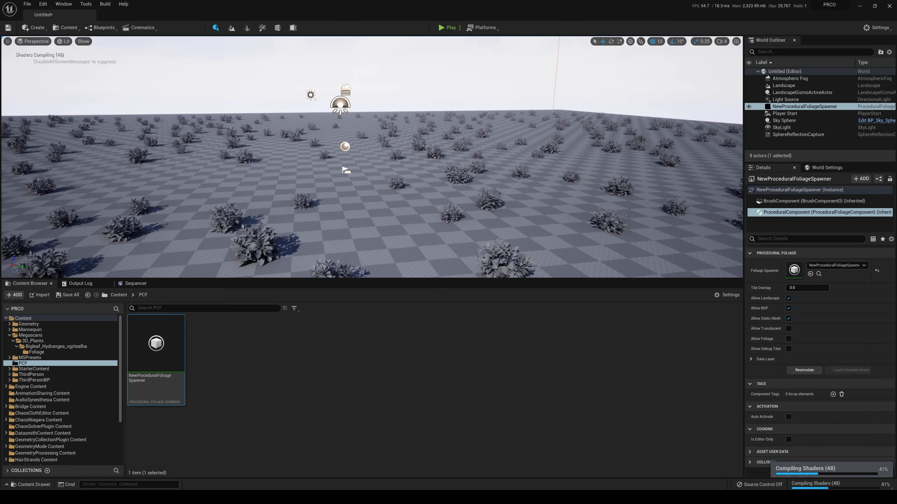
right_click_drag(409, 208, 370, 220)
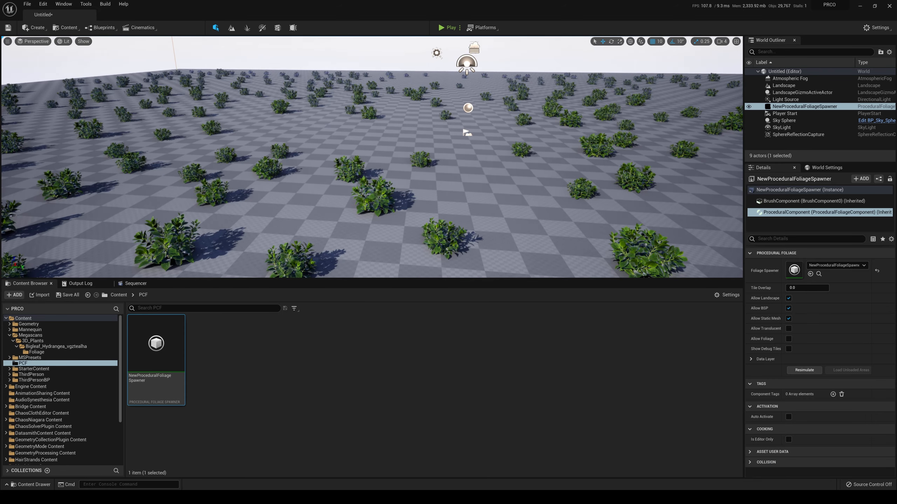
right_click_drag(456, 214, 525, 214)
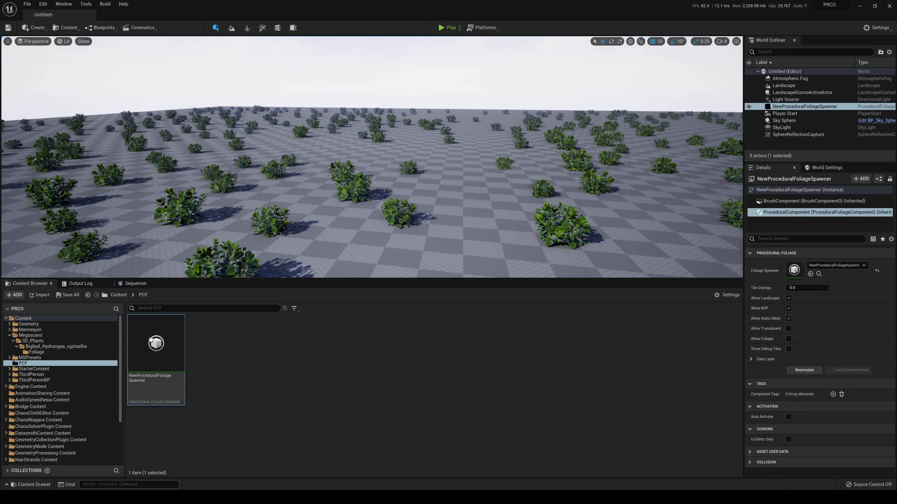
- Go to the Bigleaf_Hydrangea_vgztealha Foliage folder under Megascans/3D_Plants and inspect the settings of the Var10 foliage type
left_click(117, 296)
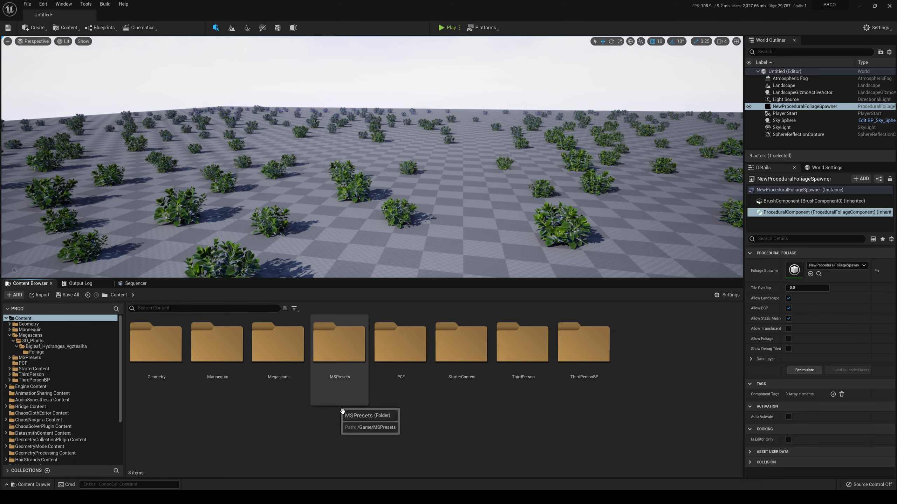
double_click(273, 358)
double_click(177, 375)
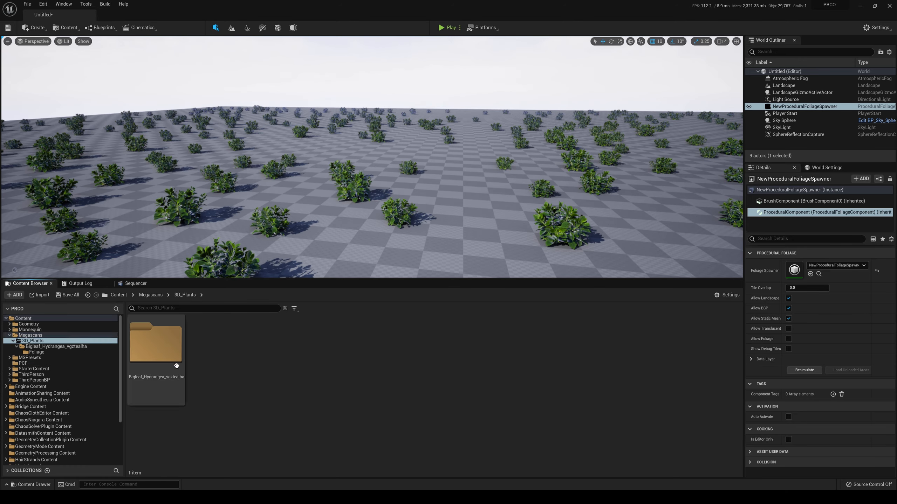
double_click(173, 365)
double_click(173, 366)
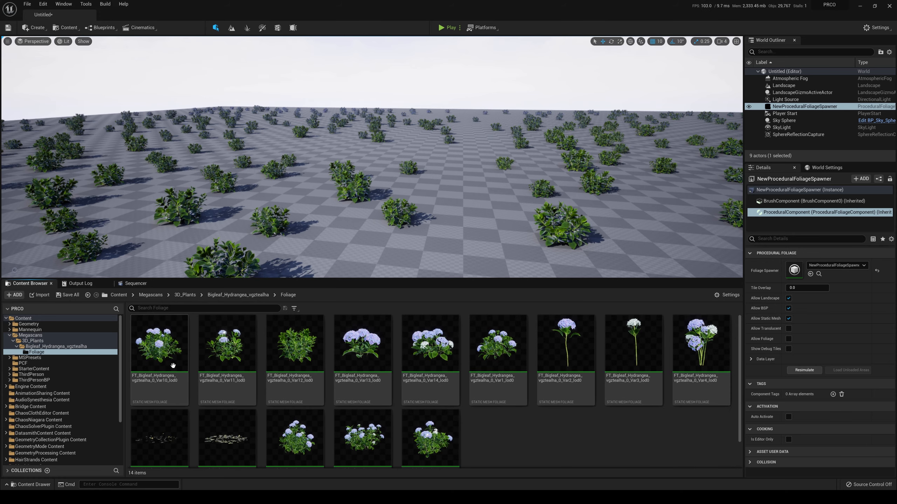
double_click(173, 365)
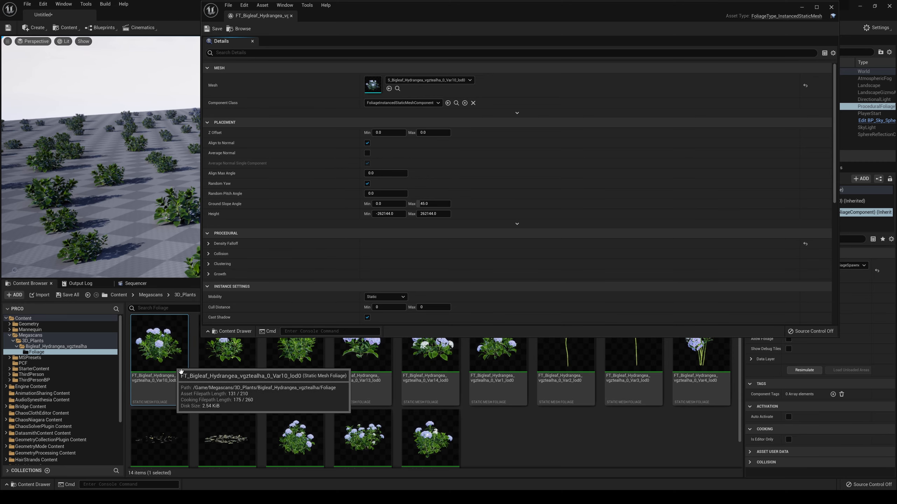
left_click(830, 7)
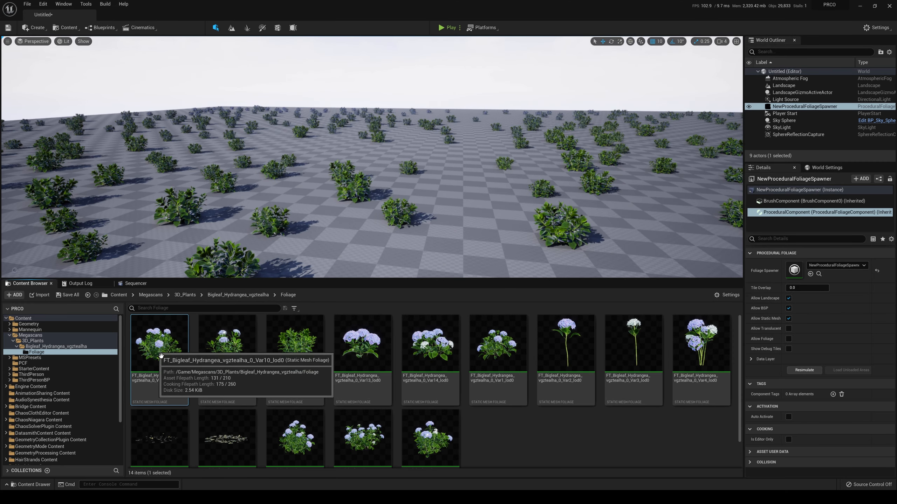
- Create a Static Mesh Foliage asset in the hydrangea Foliage folder and name it rock
right_click(505, 439)
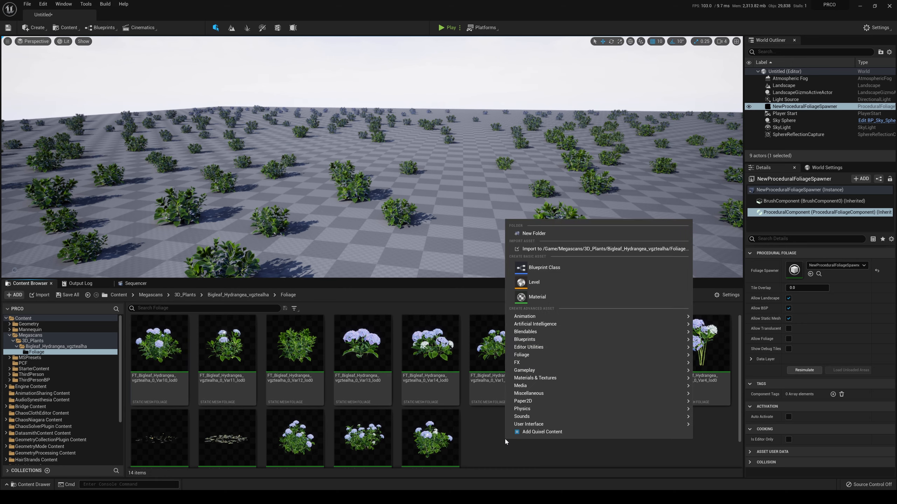
mouse_move(565, 354)
left_click(734, 405)
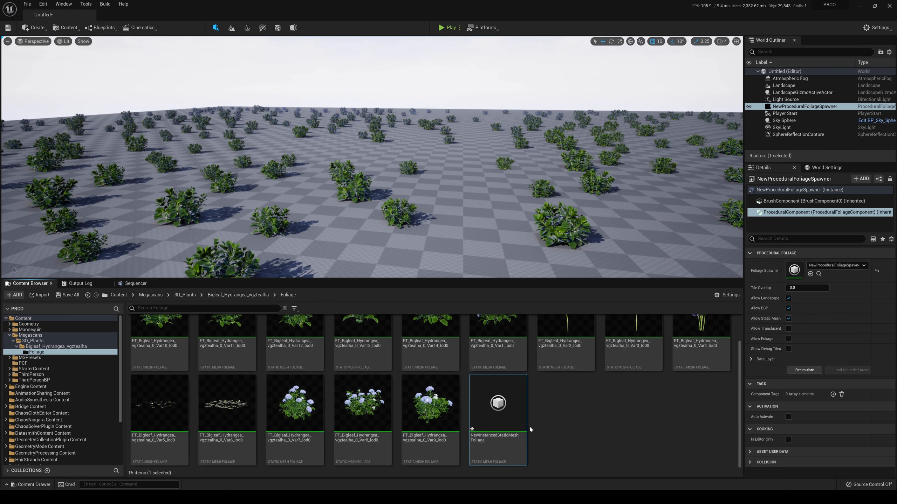
right_click(489, 407)
left_click(538, 281)
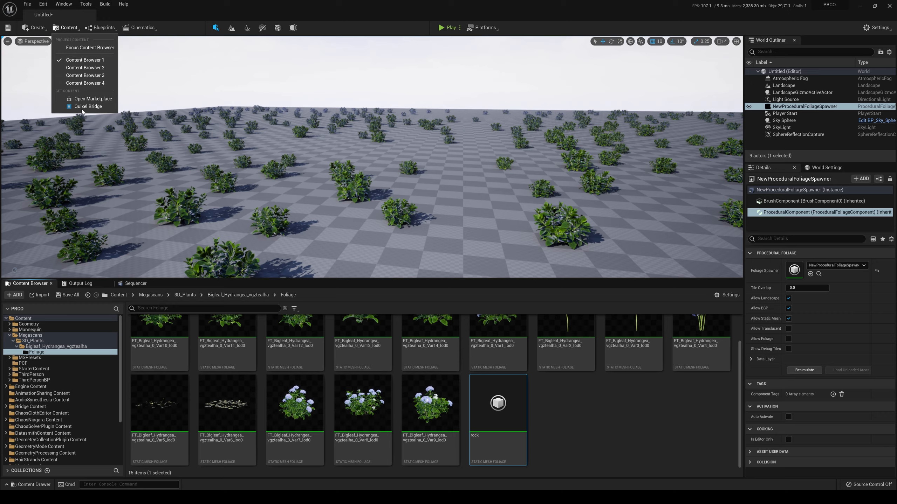
- Add the Japanese Mossy Boulder from the 3D Assets in Quixel Bridge to the project at Nanite quality
left_click(81, 110)
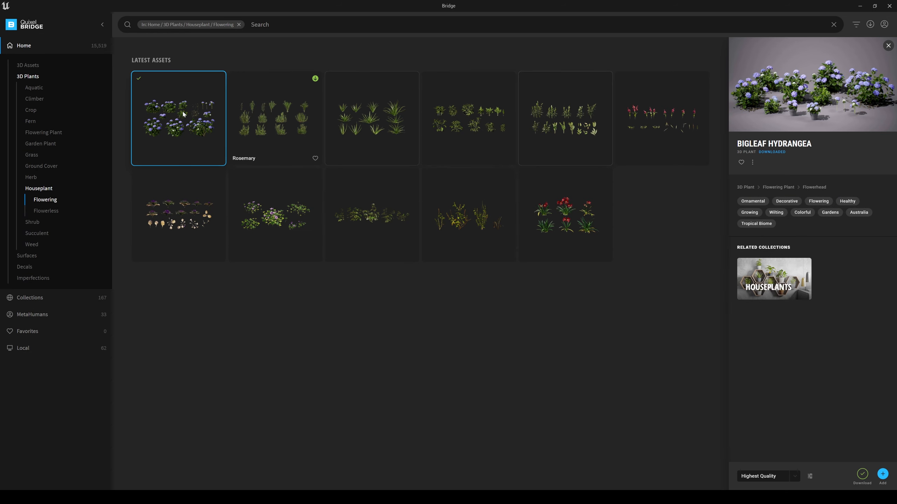
left_click(29, 65)
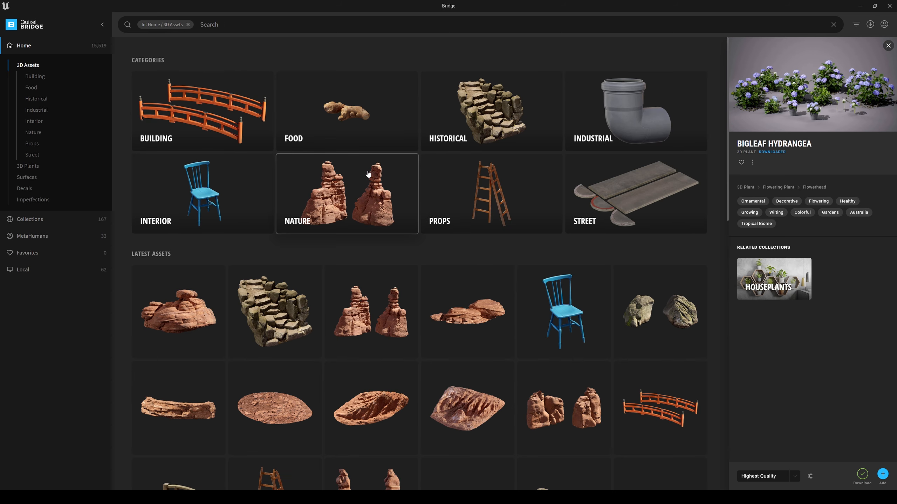
left_click(652, 308)
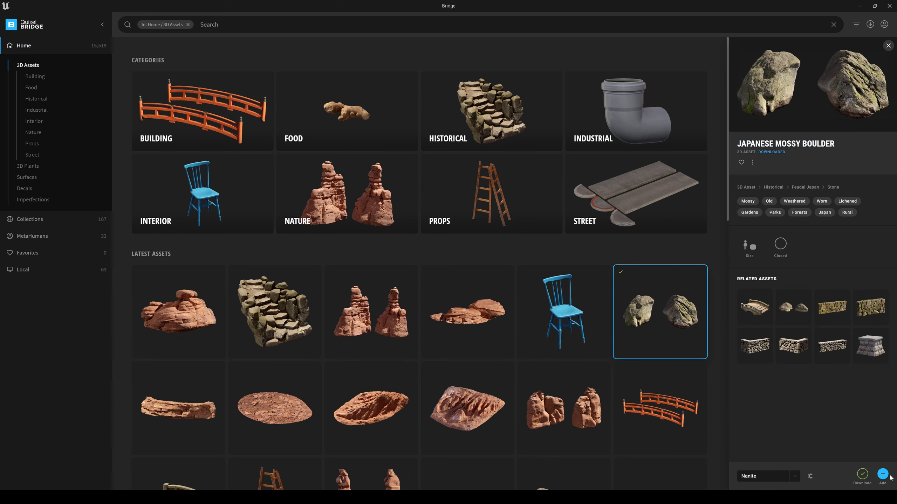
left_click(859, 6)
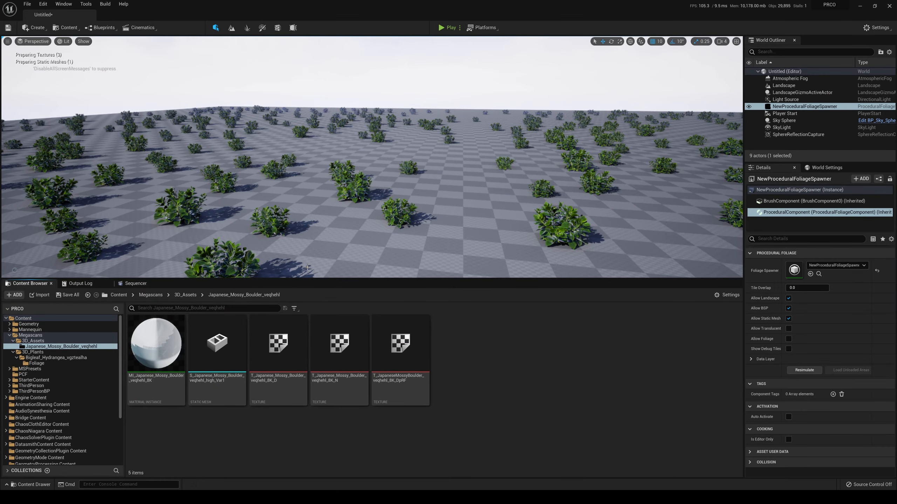
- Open the rock foliage type from the Foliage folder under Megascans/3D_Plants/Bigleaf_Hydrangea_vgztealha
left_click(122, 298)
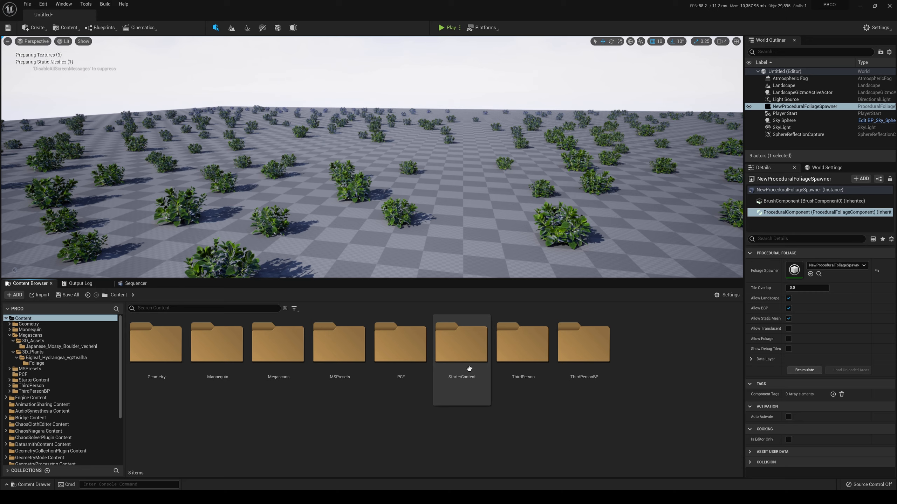
double_click(336, 388)
double_click(202, 342)
double_click(153, 350)
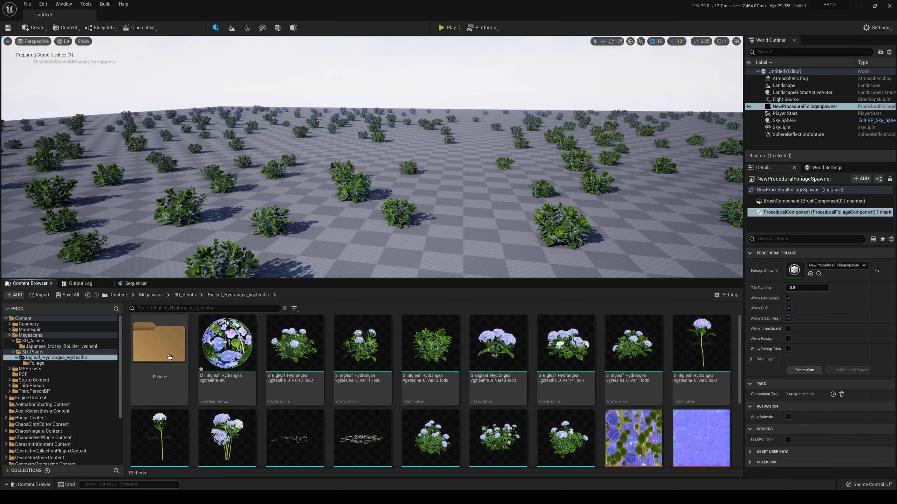
scroll(669, 451, "down", 3)
scroll(669, 451, "up", 3)
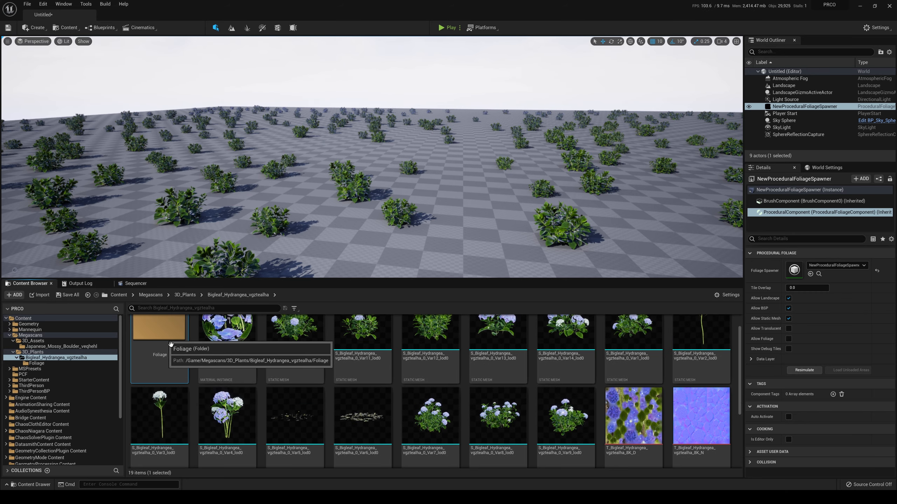
double_click(159, 339)
scroll(535, 410, "down", 1)
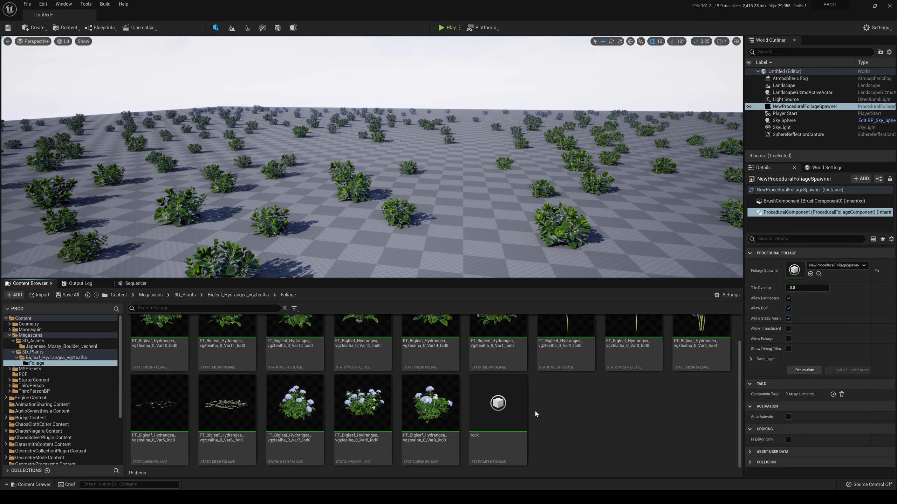
double_click(502, 414)
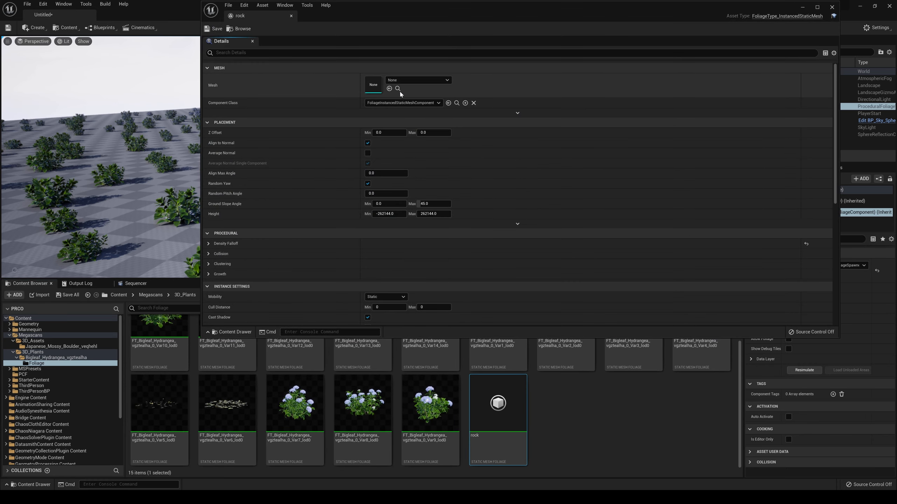
- Assign the SM_Rock static mesh to the rock foliage type and save the asset
left_click(404, 80)
type("rock")
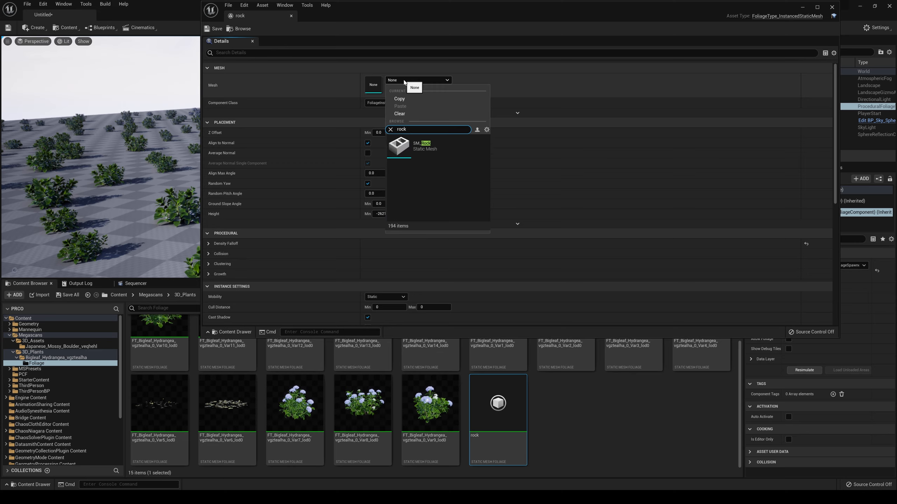
left_click(425, 147)
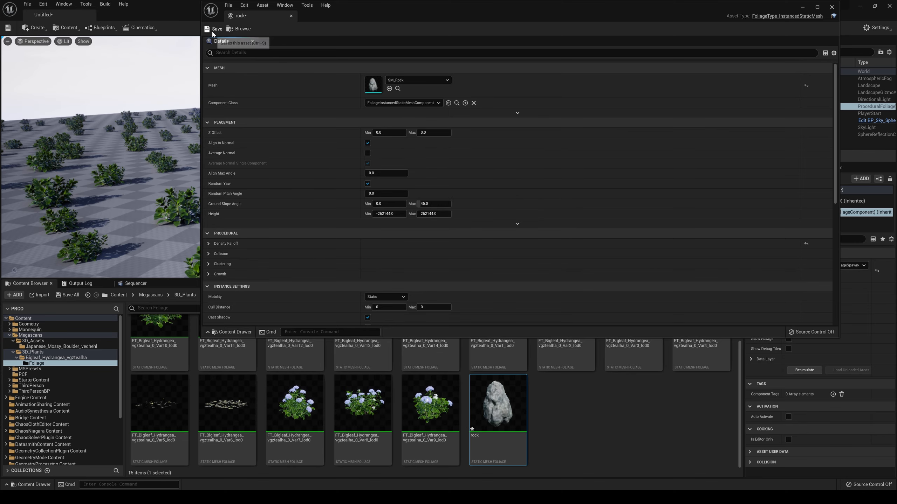
left_click(802, 8)
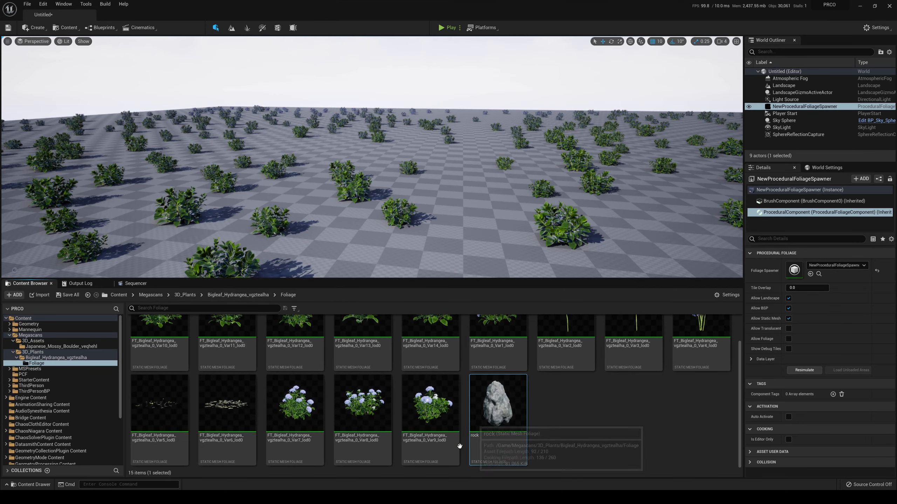
- Add rock as a second foliage type to NewProceduralFoliageSpawner in the PCF folder and save the spawner
right_click_drag(403, 222, 395, 232)
key("s")
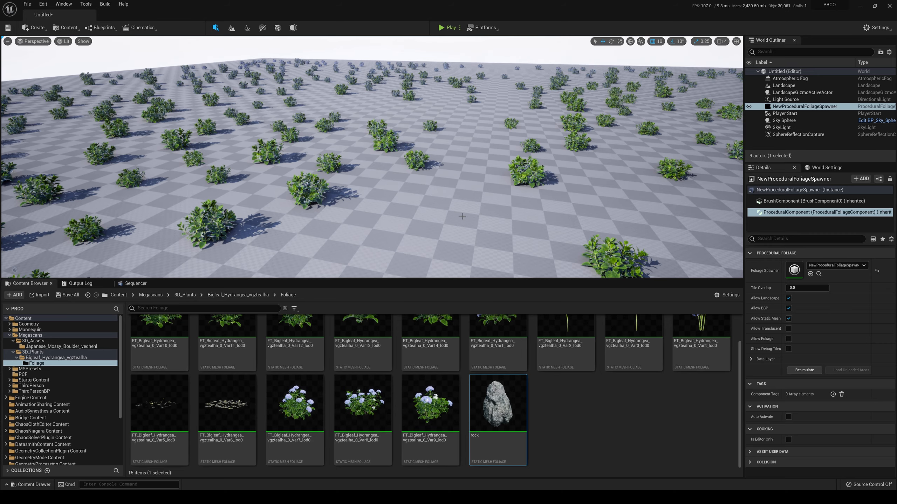
left_click(122, 295)
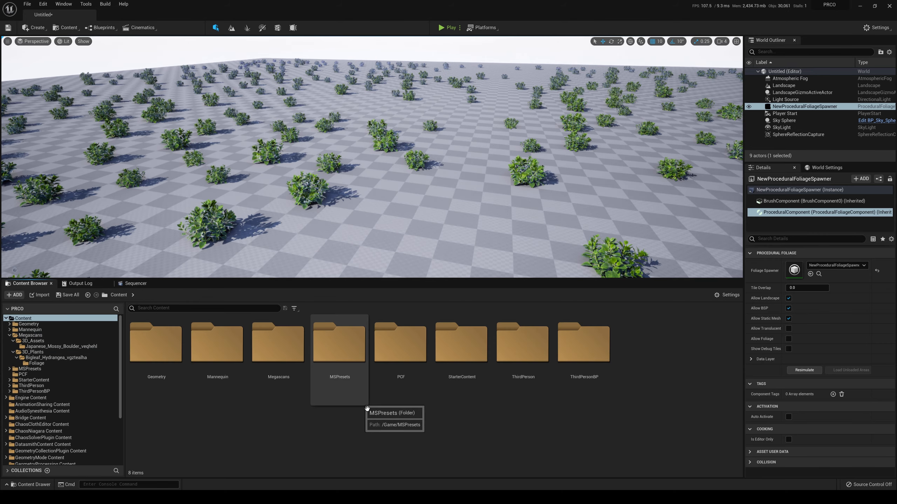
double_click(392, 374)
double_click(161, 350)
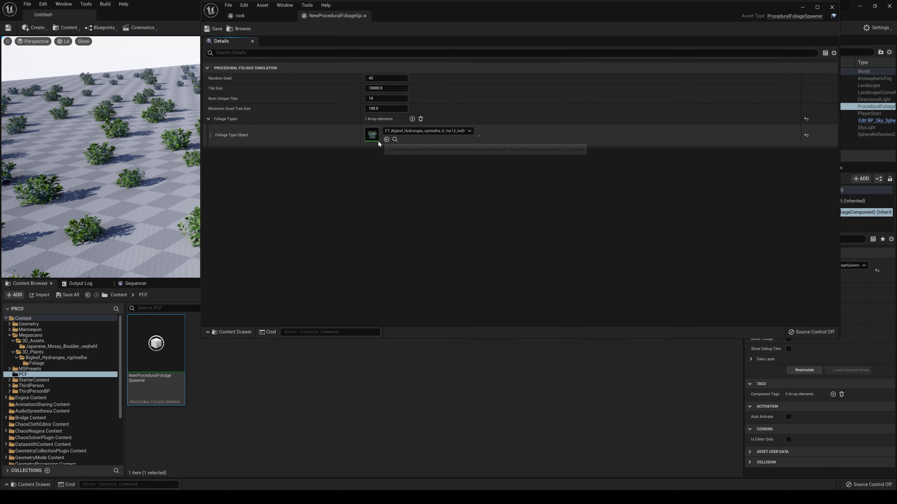
left_click(412, 120)
left_click(398, 154)
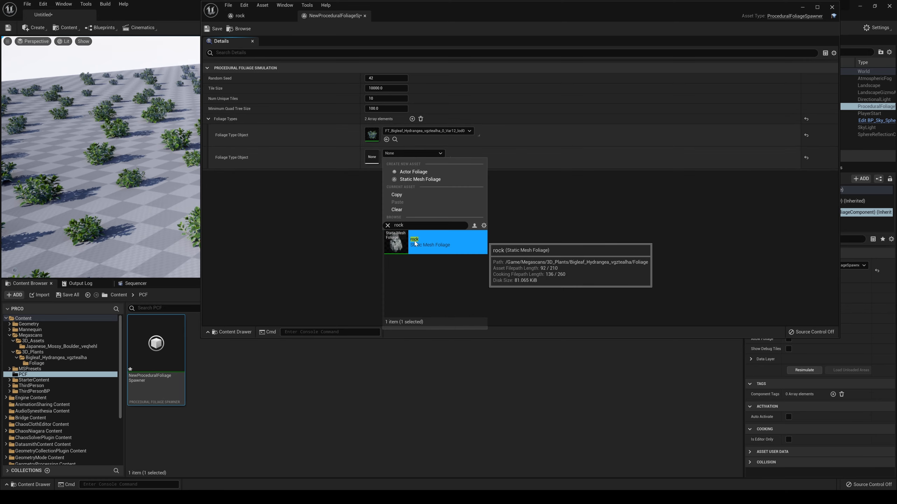
left_click(435, 243)
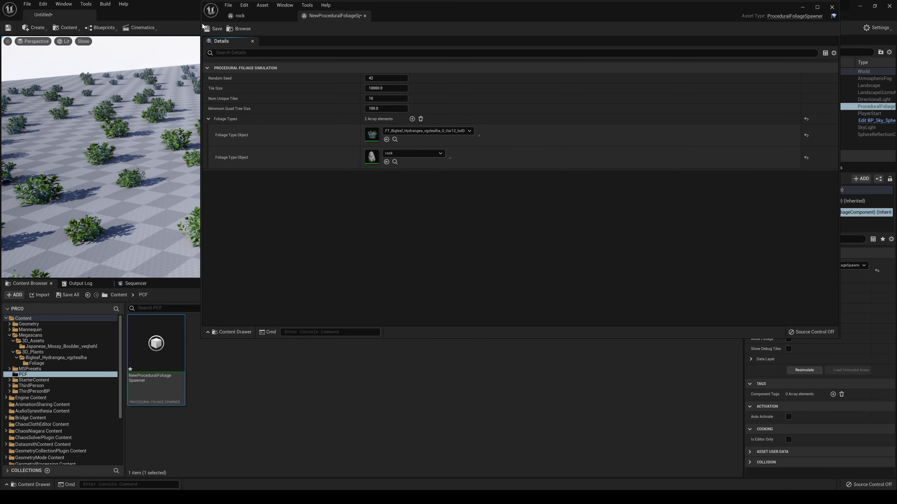
left_click(806, 7)
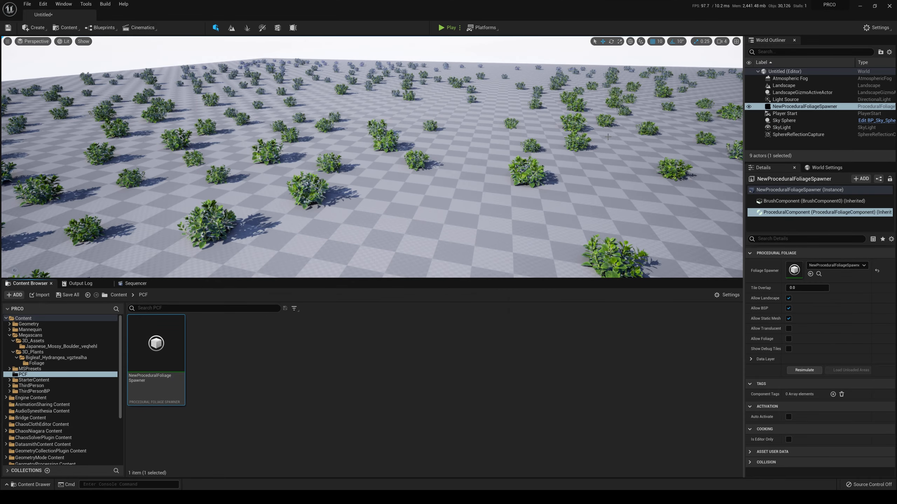
- Resimulate the procedural foliage so rocks are scattered among the hydrangeas
right_click_drag(456, 135, 522, 117)
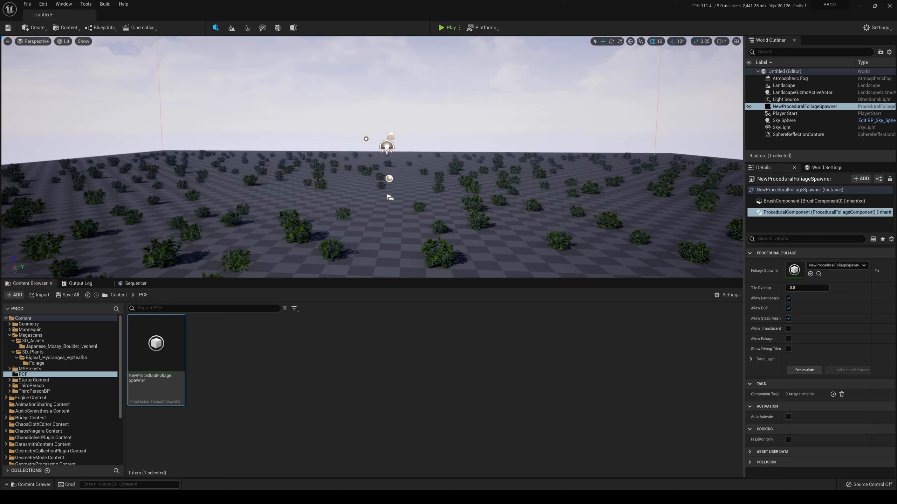
left_click(807, 372)
right_click_drag(545, 159, 544, 176)
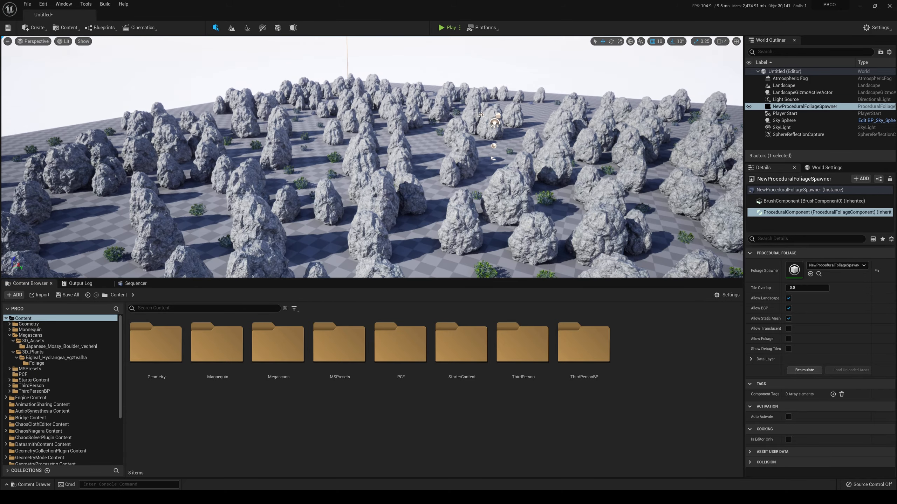
- Reopen the rock foliage type from the Bigleaf Hydrangea Foliage folder
double_click(278, 344)
double_click(203, 349)
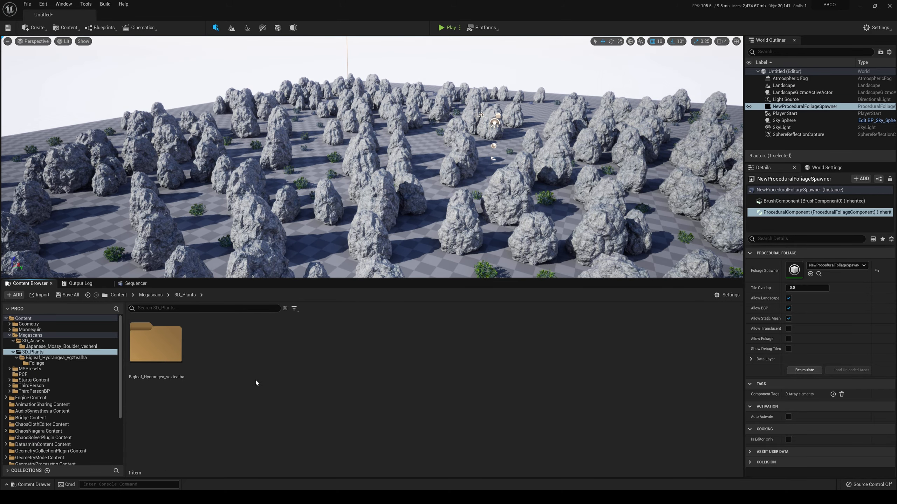
double_click(159, 348)
double_click(159, 348)
scroll(558, 436, "down", 2)
double_click(497, 430)
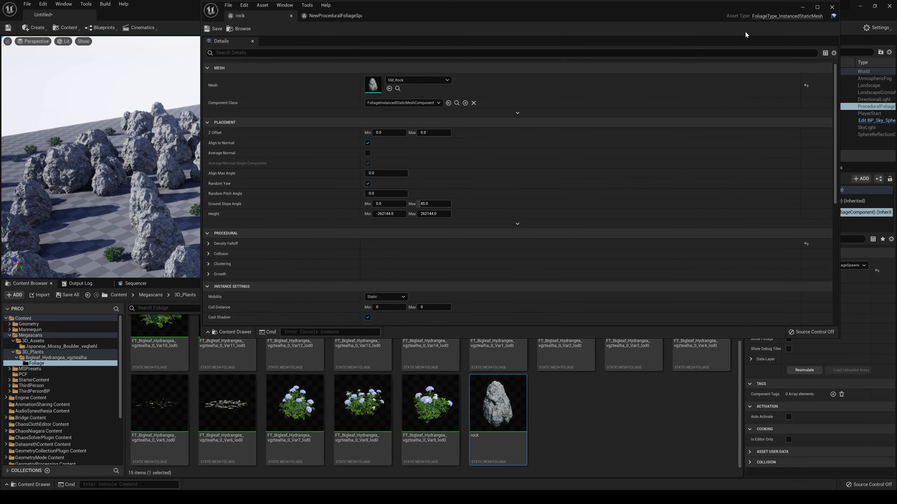
- Set the rock foliage type's maximum procedural scale to 10 in its growth settings and save the asset
left_click_drag(743, 6, 823, 125)
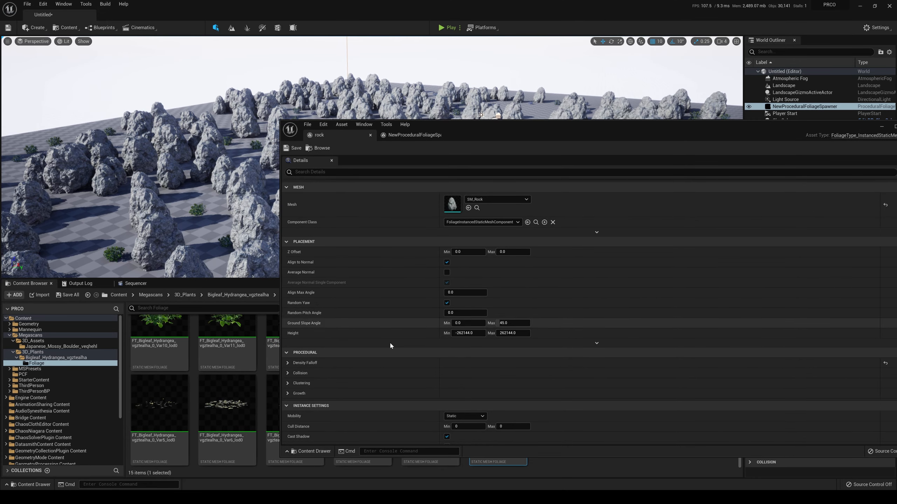
left_click(287, 373)
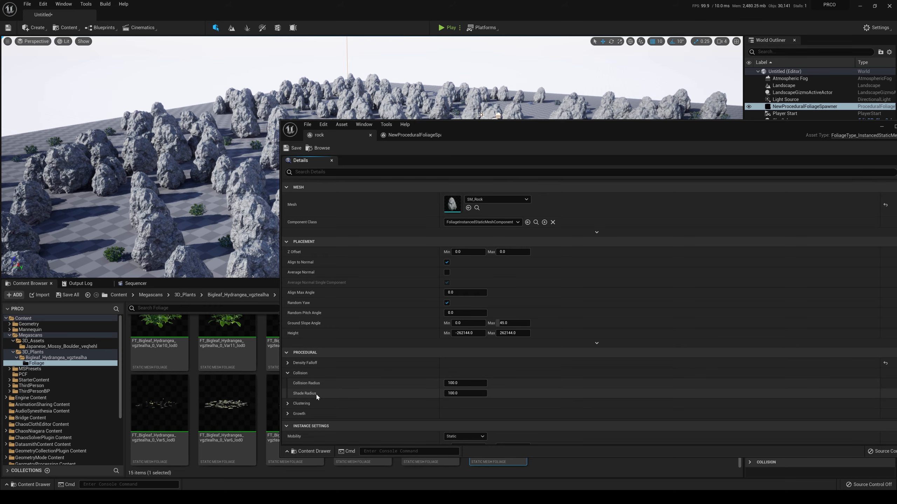
scroll(329, 394, "down", 2)
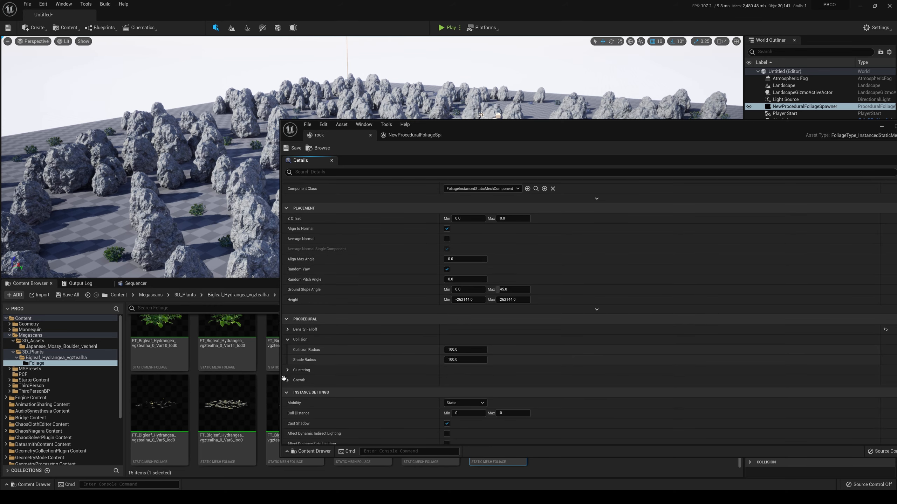
left_click(287, 380)
scroll(424, 388, "down", 1)
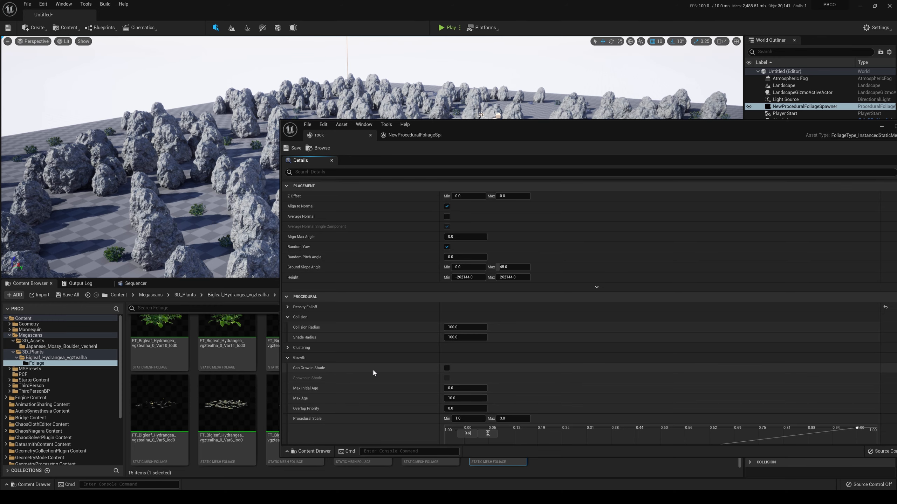
scroll(374, 373, "down", 1)
type("10")
key("Return")
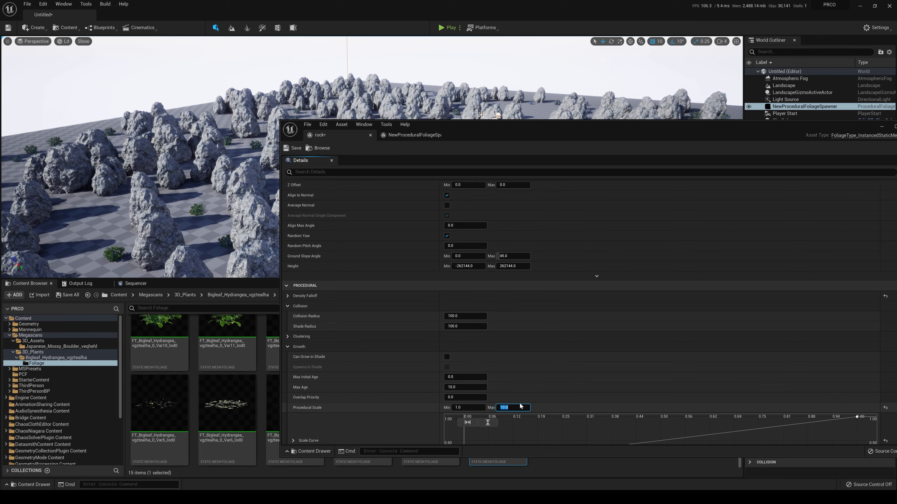
left_click_drag(657, 129, 410, 135)
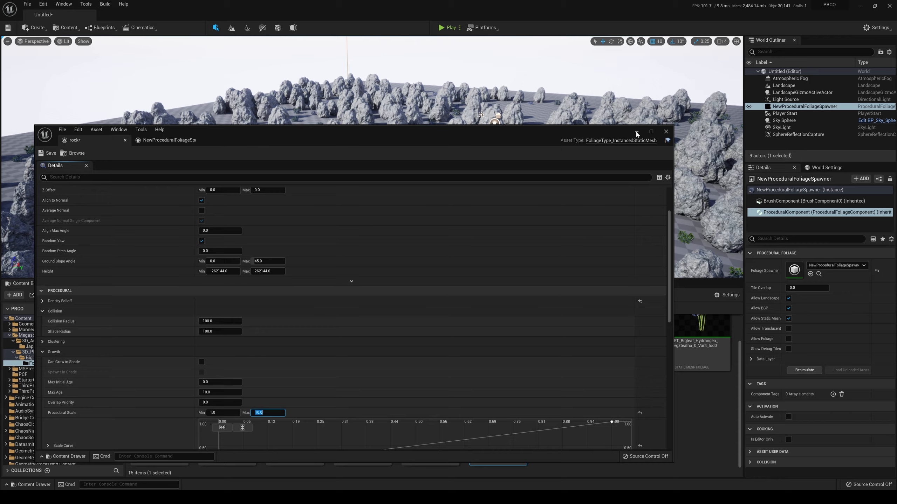
left_click(49, 153)
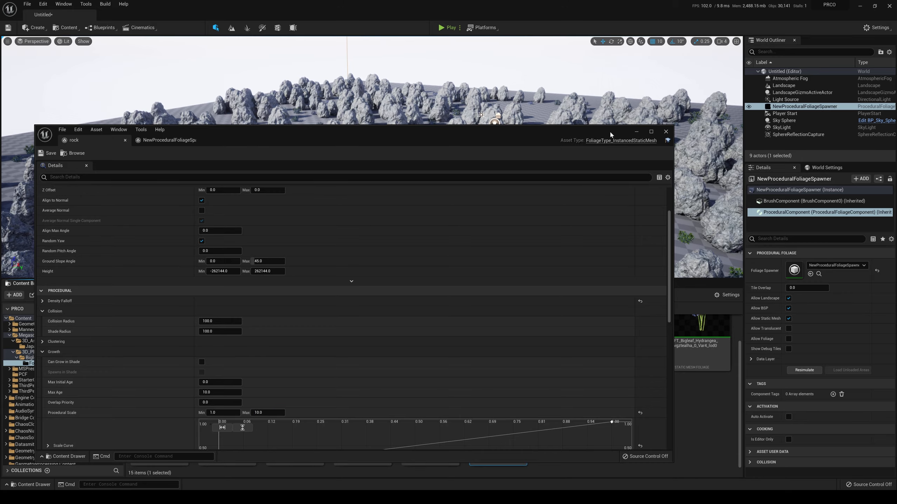
- Resimulate the procedural foliage with the rock foliage type's new scale range and inspect the rocks across the landscape
left_click(636, 131)
left_click(804, 370)
right_click_drag(388, 155, 434, 164)
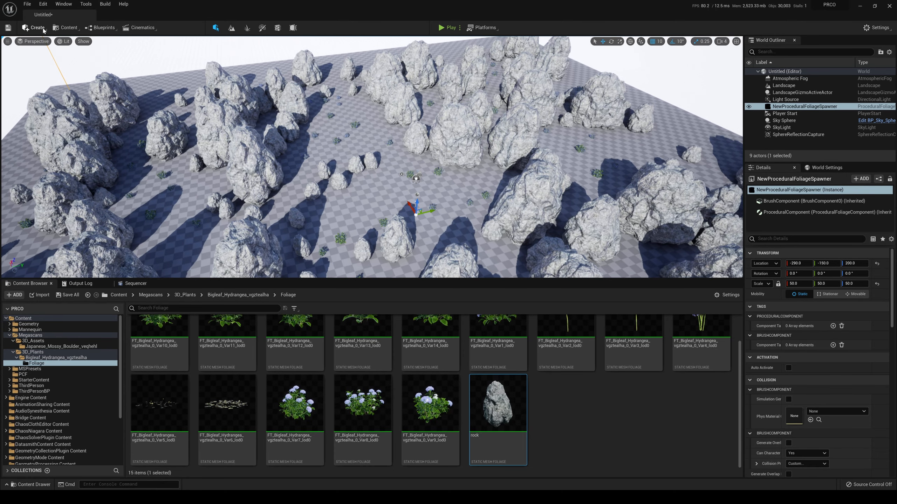
- Add a Procedural Foliage Blocking Volume scaled to 10 on all axes and lower it onto the landscape, to a Z location of about 1150
left_click(43, 29)
mouse_move(44, 80)
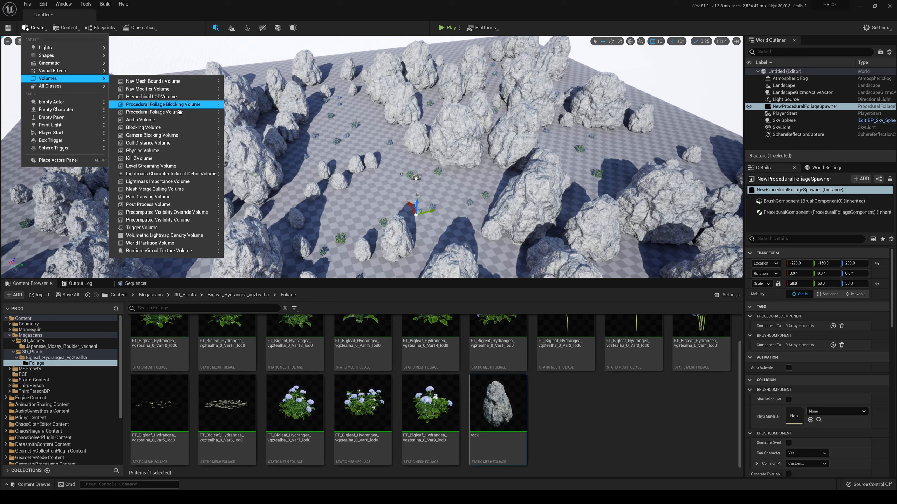
left_click(166, 105)
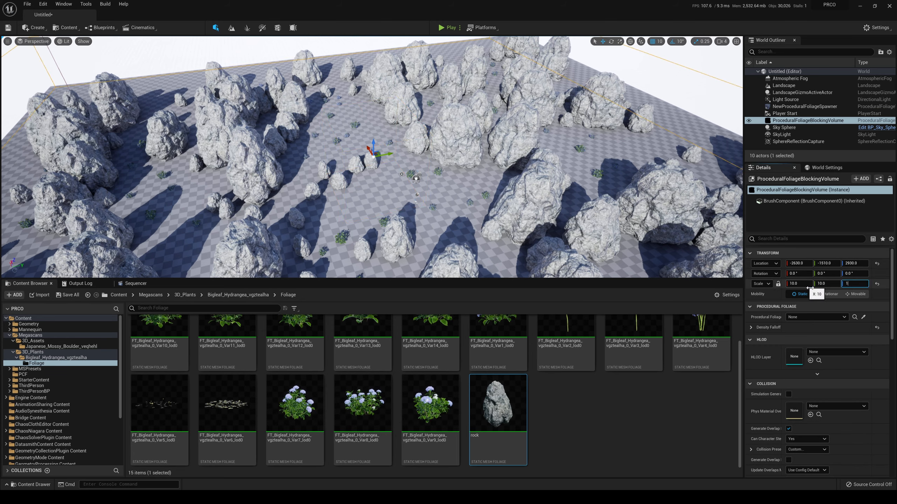
right_click_drag(423, 159, 399, 92)
left_click_drag(401, 88, 397, 176)
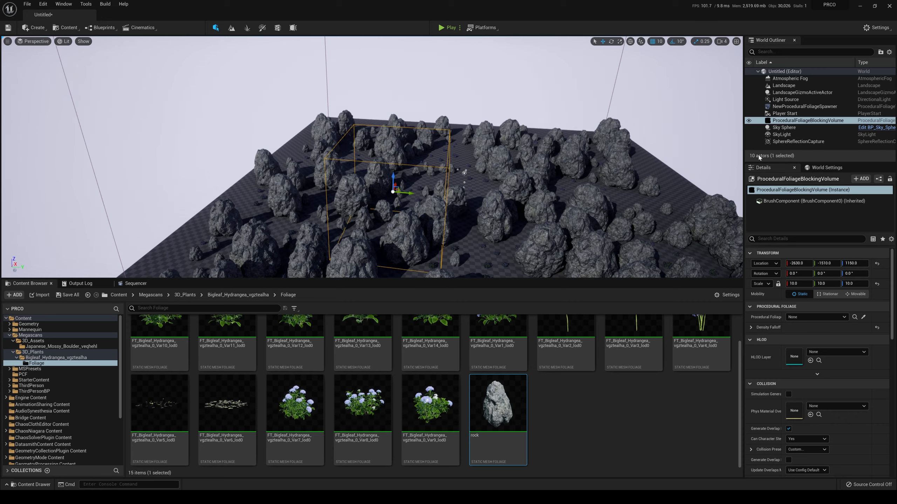
- Resimulate the NewProceduralFoliageSpawner volume's procedural component to apply the blocking volume, and inspect the blocked area
left_click(794, 108)
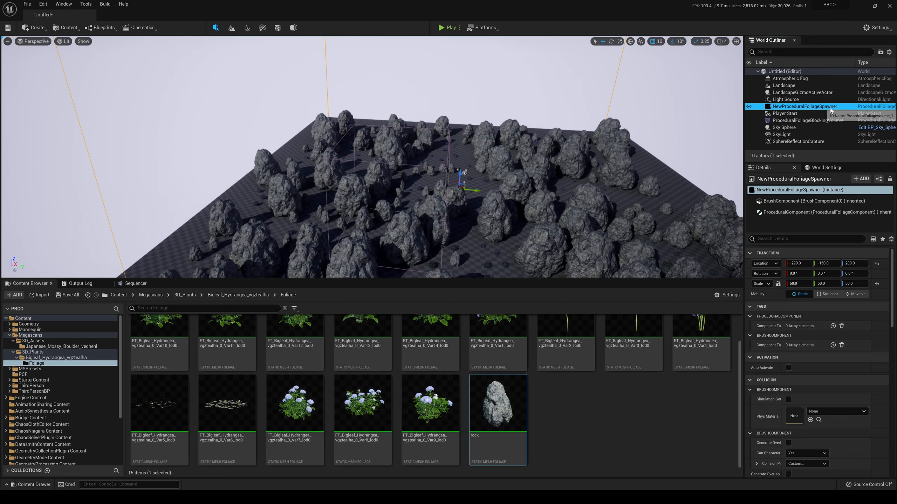
scroll(820, 381, "down", 5)
left_click(795, 211)
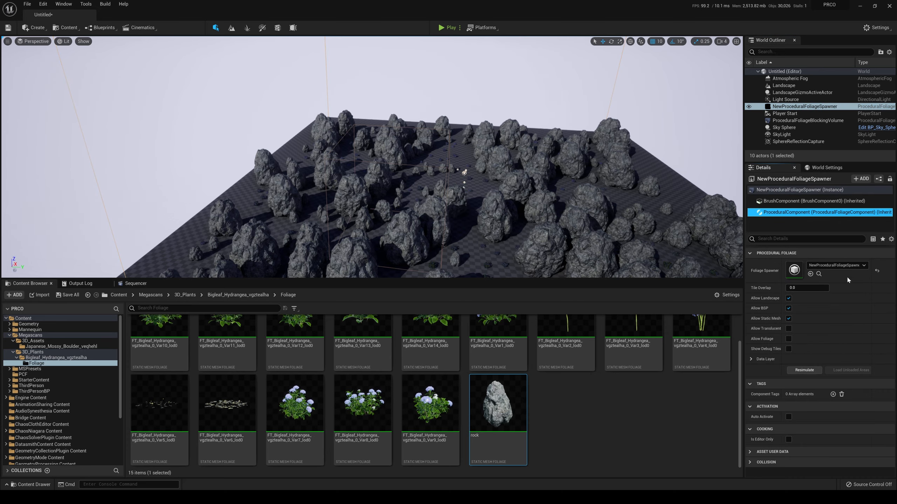
left_click(800, 372)
scroll(438, 206, "up", 8)
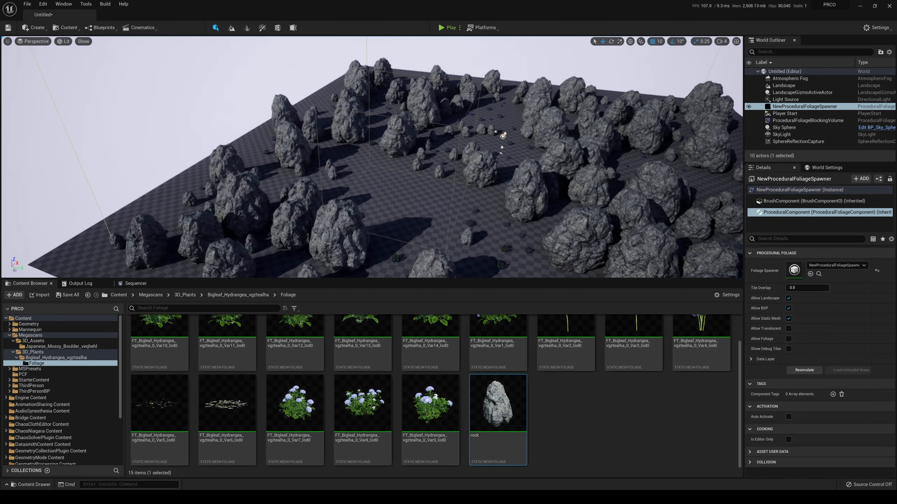
right_click_drag(438, 206, 343, 229)
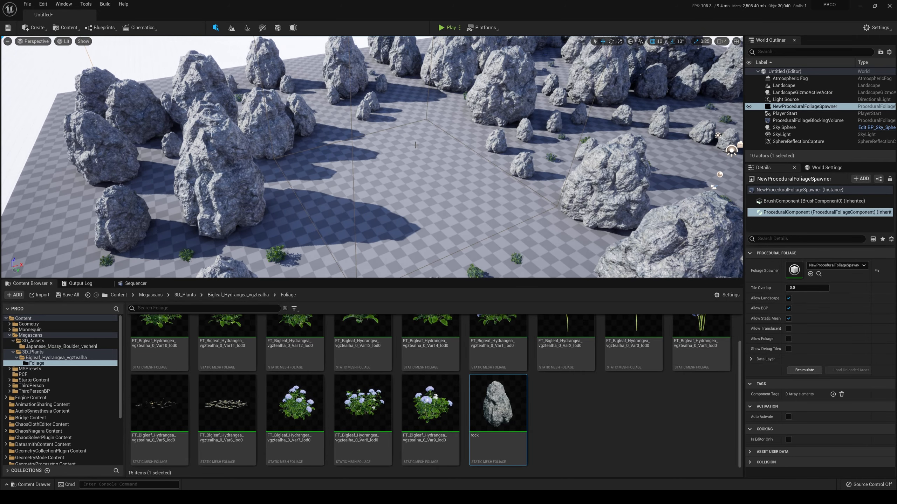
right_click_drag(566, 249, 621, 249)
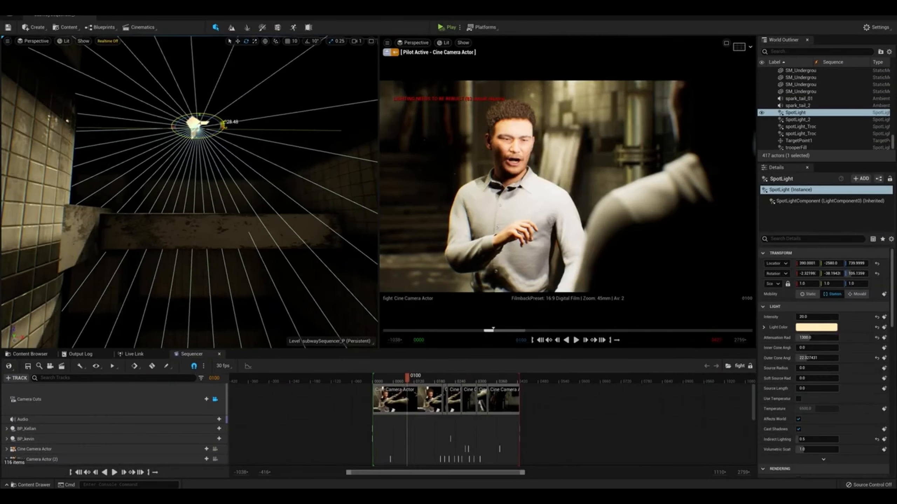
- Rotate the selected SpotLight about its vertical axis in the subway scene
left_click_drag(175, 126, 185, 138)
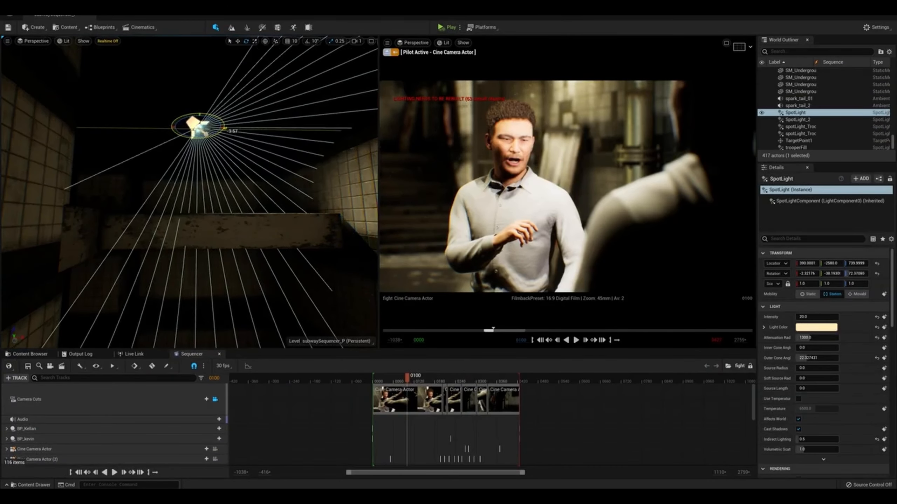